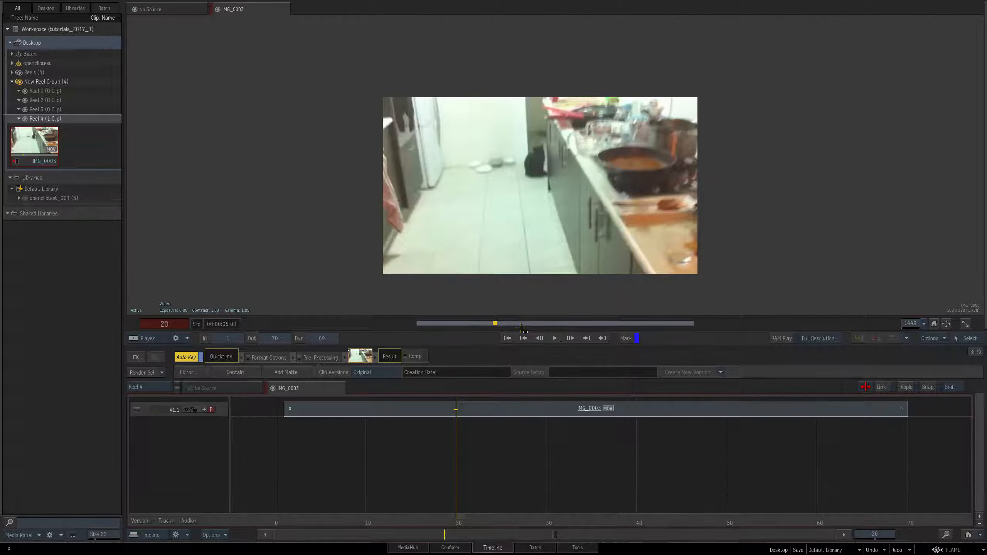
click(524, 548)
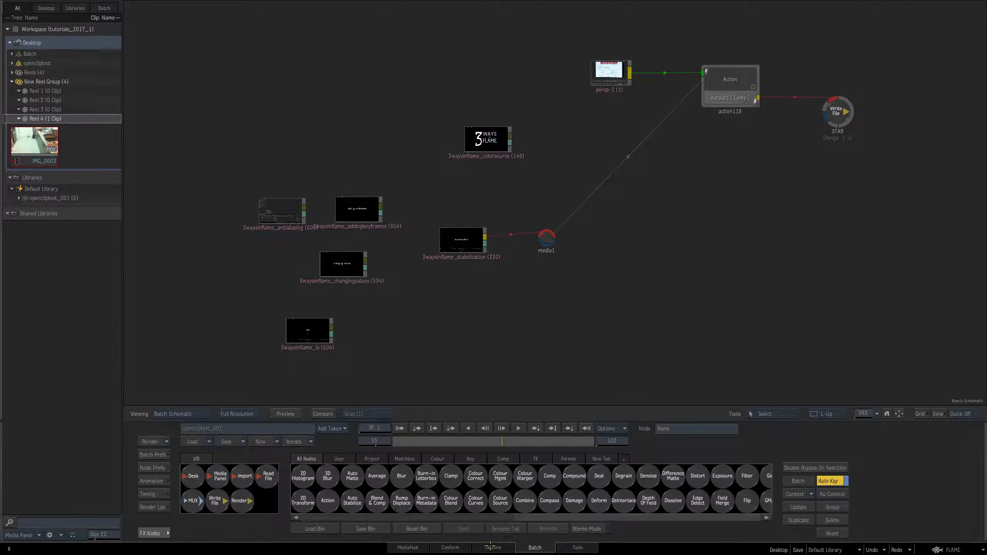
click(491, 547)
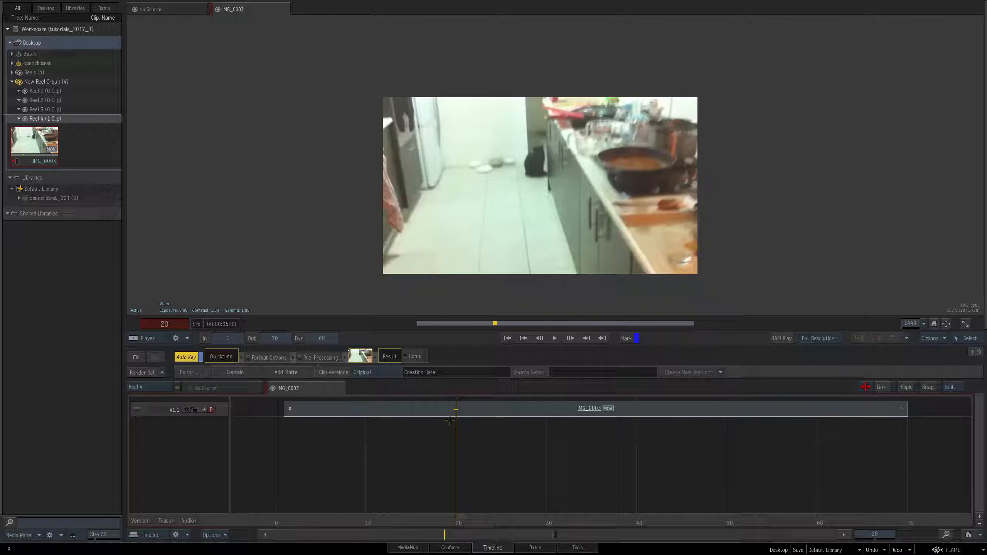
Copy the IMG_0003 clip from Reel 4 into Reel 3 and open the copy in the player and timeline.
key(Escape)
drag(550, 282, 532, 282)
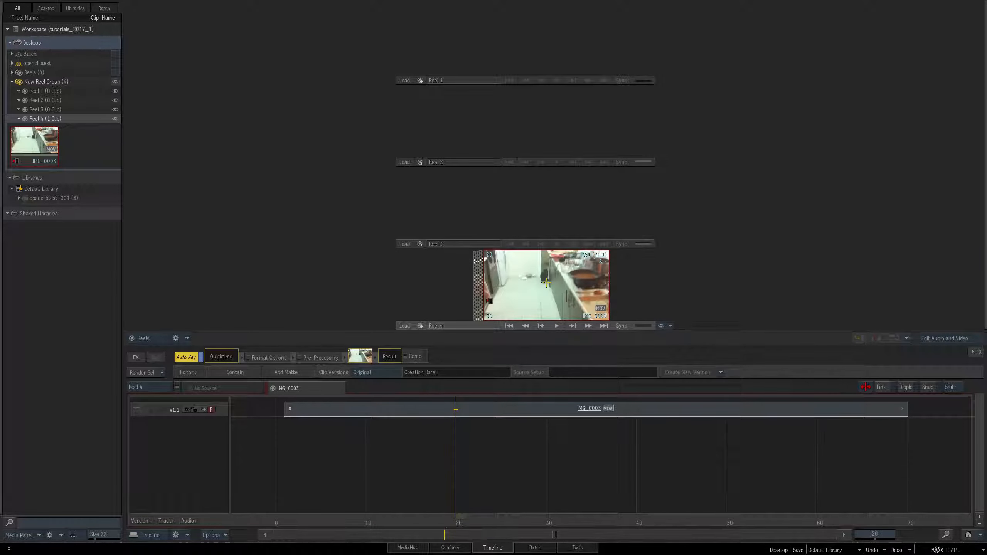
drag(550, 281, 525, 182)
right_click(525, 181)
click(561, 207)
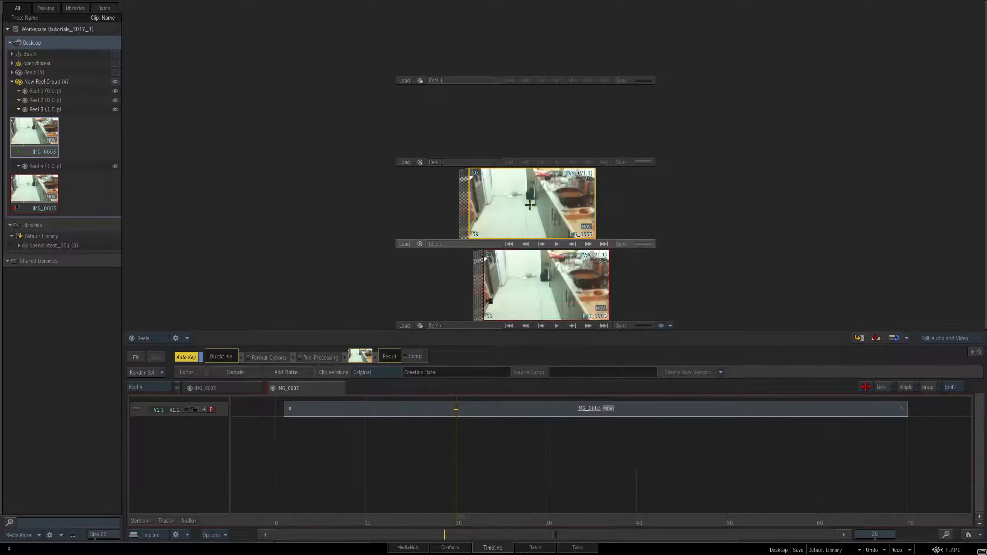
click(373, 492)
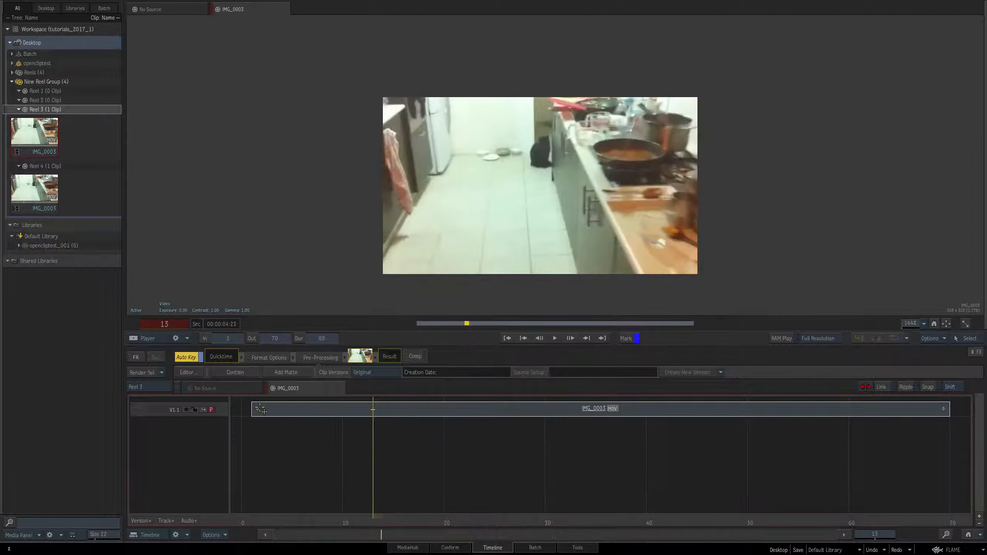
Trim 15 frames off the head and 17 frames off the tail of the IMG_0003 segment, and go to its first frame.
drag(256, 410, 404, 410)
drag(941, 410, 769, 410)
drag(351, 520, 373, 520)
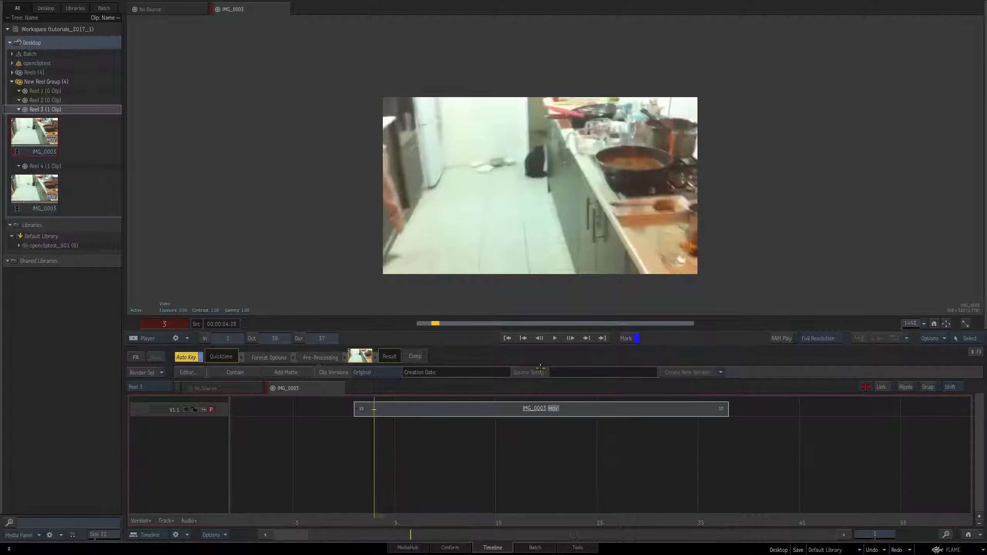
key(Home)
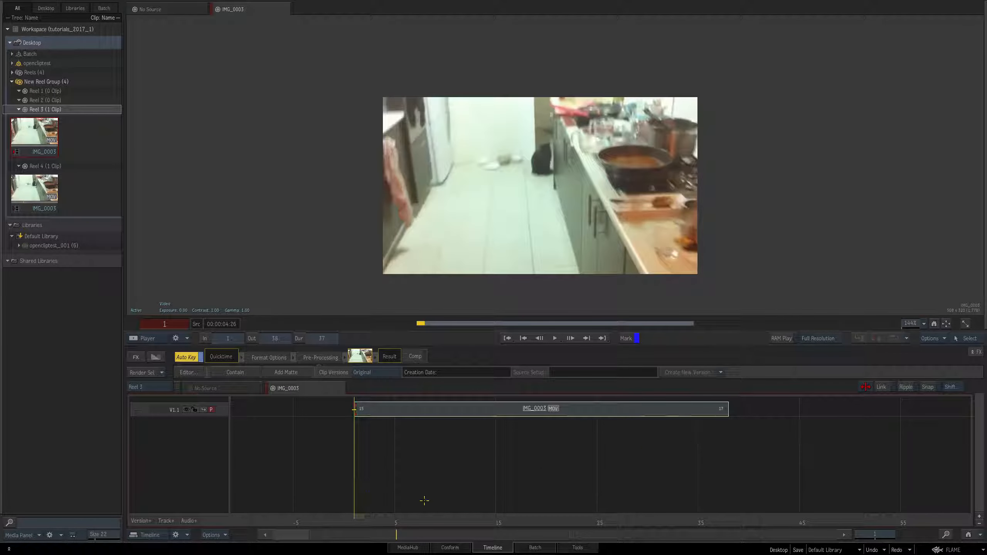
Create a Batch FX on the trimmed IMG_0003 segment, space its source clip away from the output node, and set the time bar to Segment Range.
click(389, 410)
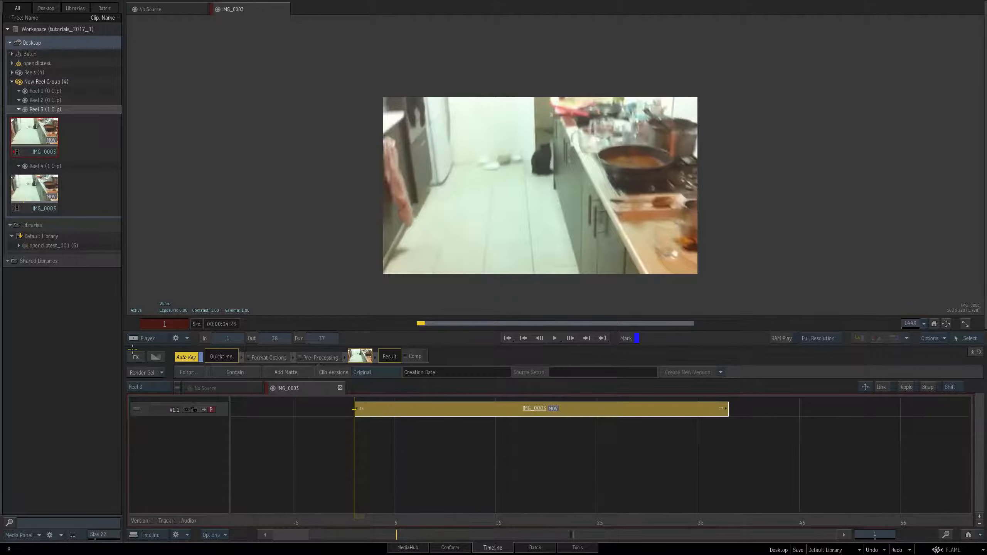
click(136, 357)
click(185, 411)
drag(501, 231, 281, 222)
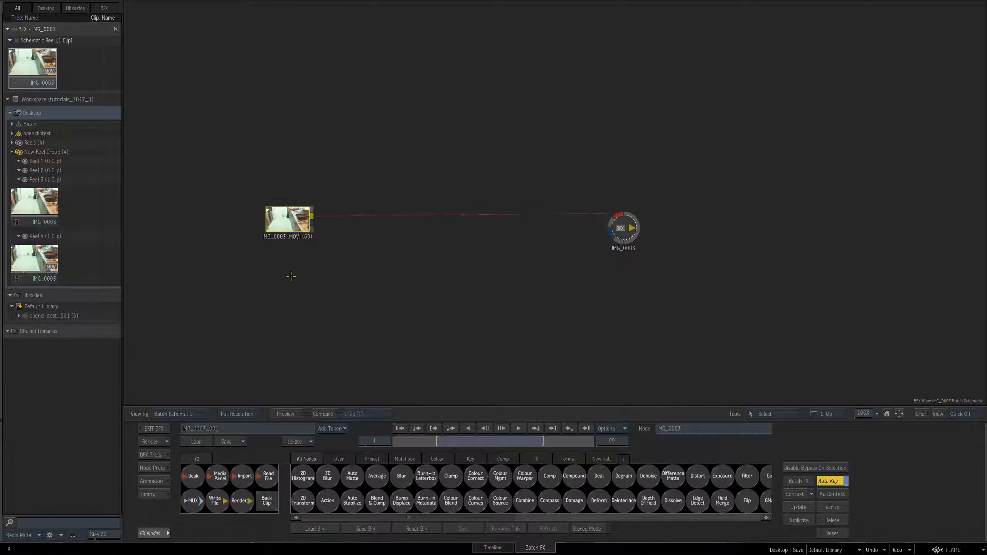
click(610, 429)
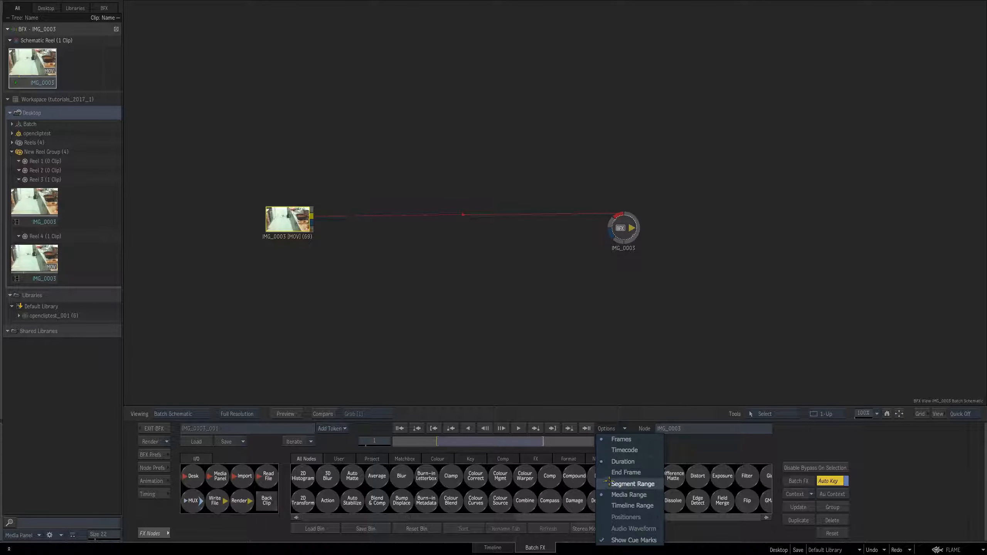
click(608, 483)
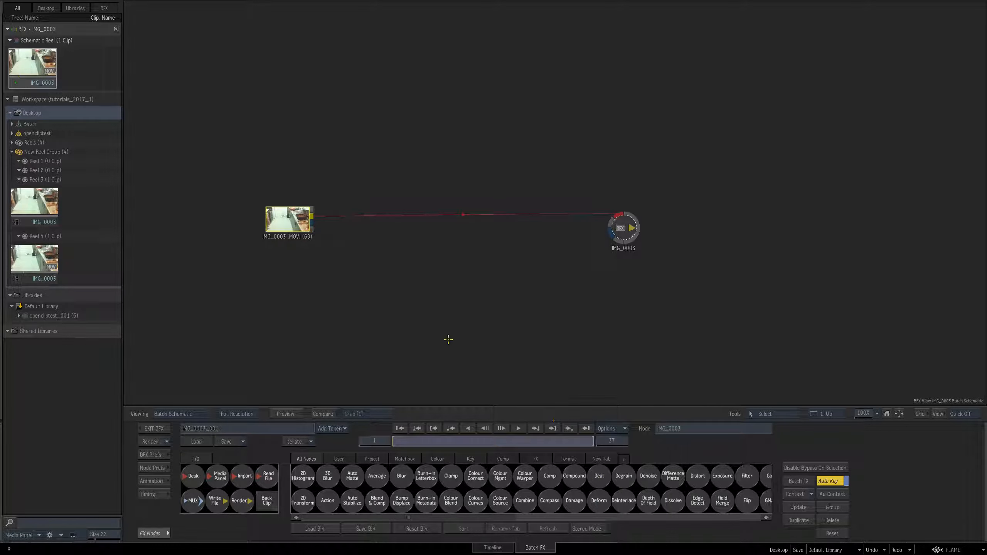
Exit the Batch FX, reopen it from the segment, and show only the schematic in a 1-Up layout.
double_click(286, 219)
click(154, 428)
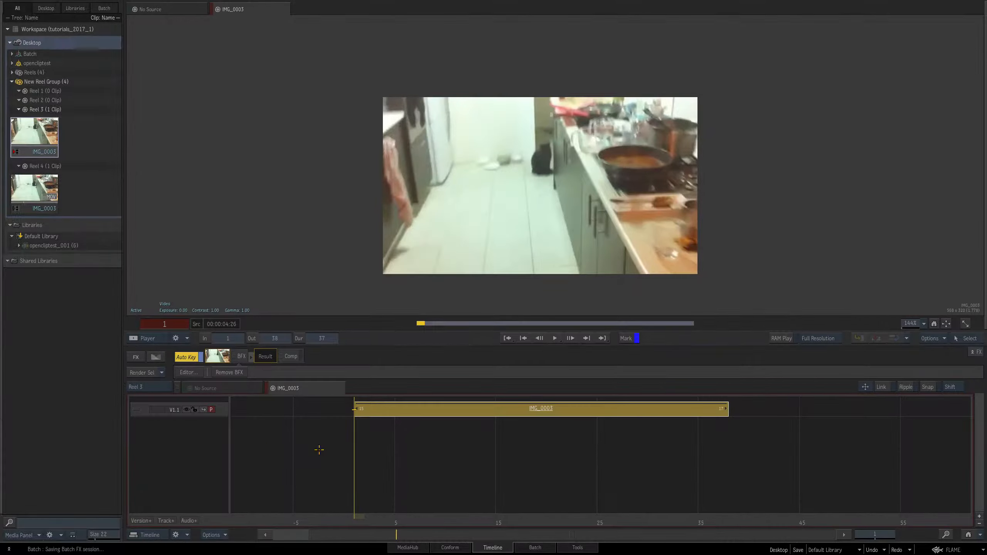
double_click(367, 412)
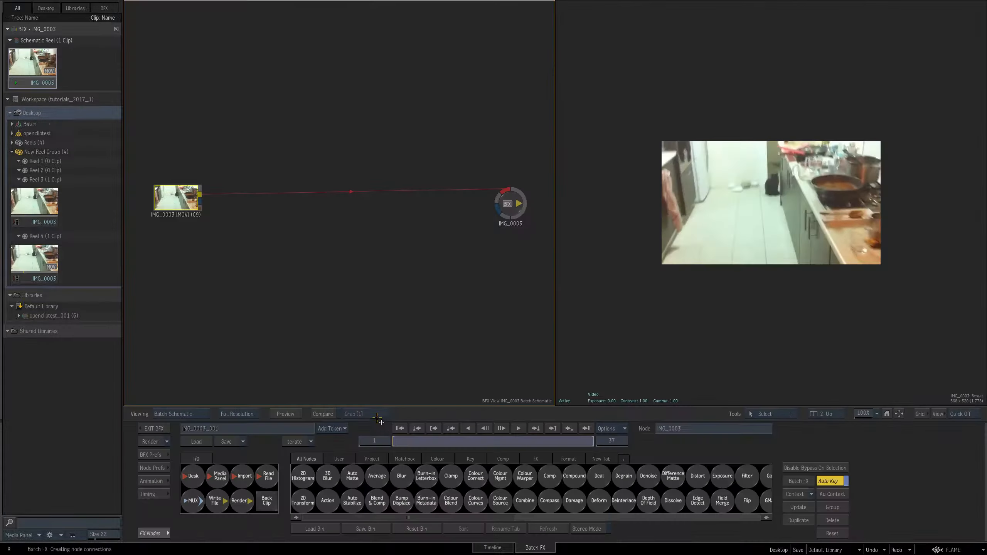
key(alt+1)
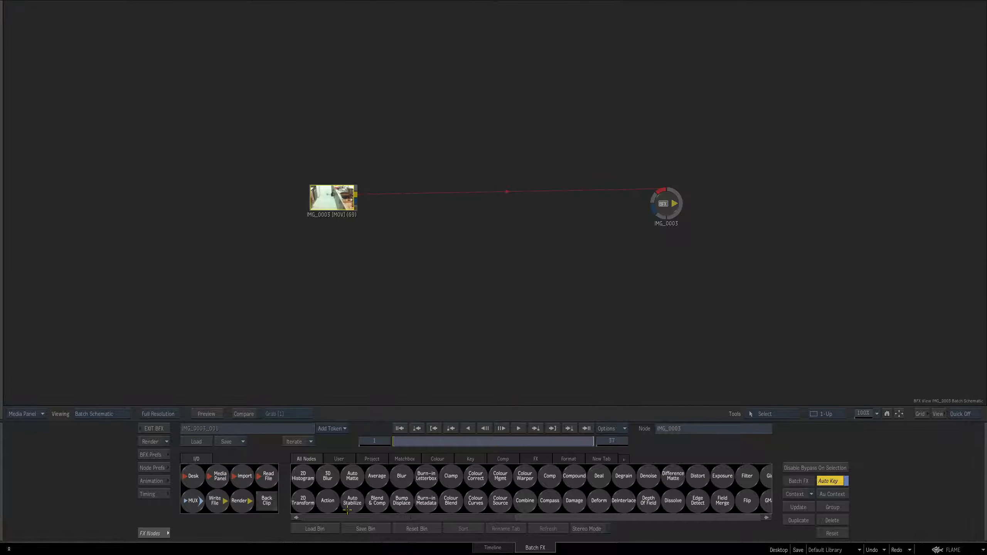
Add a 2D Transform node fed by the IMG_0003 clip and enter its stabilizer with Position X and Y stabilization.
drag(303, 501, 434, 262)
double_click(433, 261)
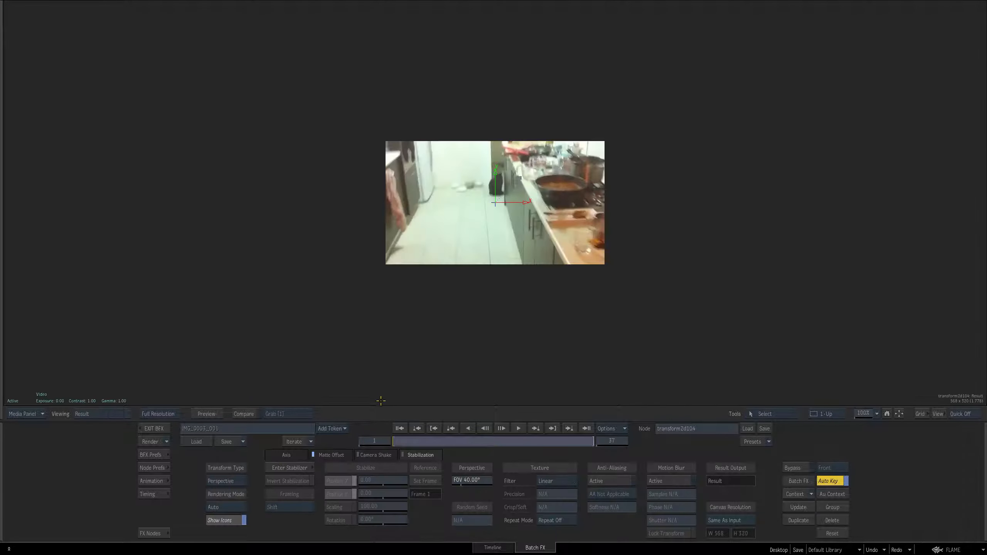
click(290, 470)
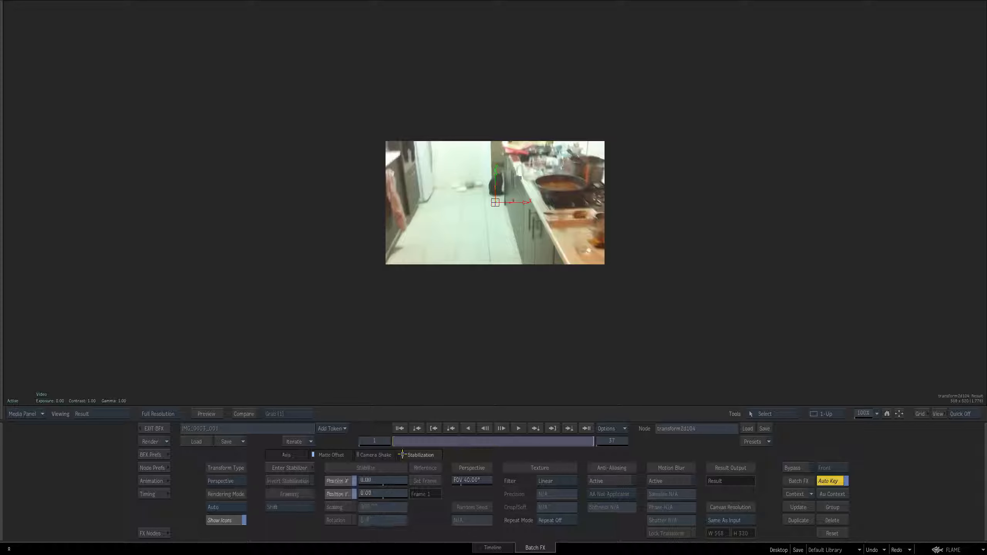
click(289, 469)
Place Tracker 1 on the base of the black cat, deactivate Tracker 2, and make Tracker 1 current again.
scroll(451, 367, up, 5)
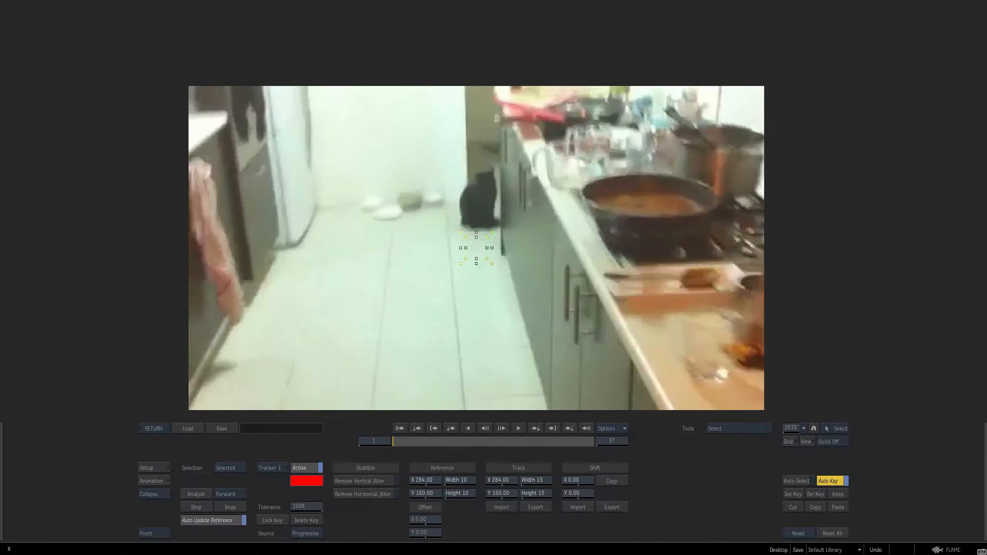
ctrl+click(459, 225)
click(266, 471)
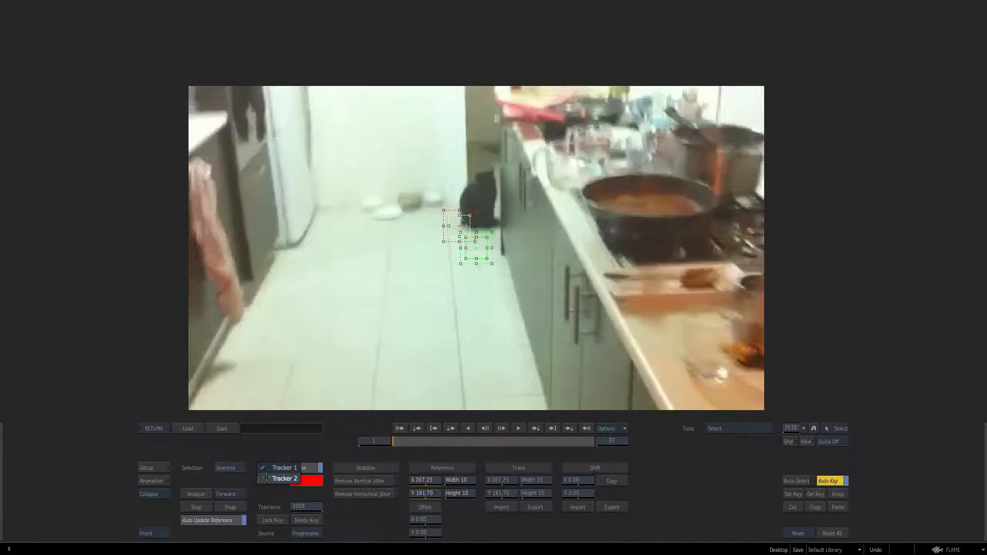
click(266, 478)
click(303, 467)
click(277, 468)
click(276, 456)
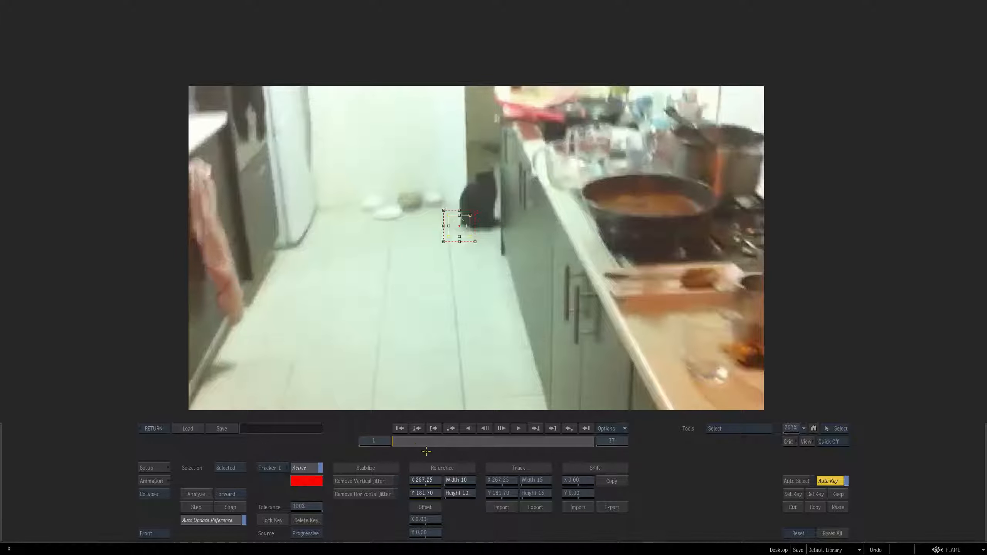
Analyze Tracker 1 forward through the segment, go back to the first frame, and return to the timeline.
click(196, 494)
drag(577, 443, 393, 442)
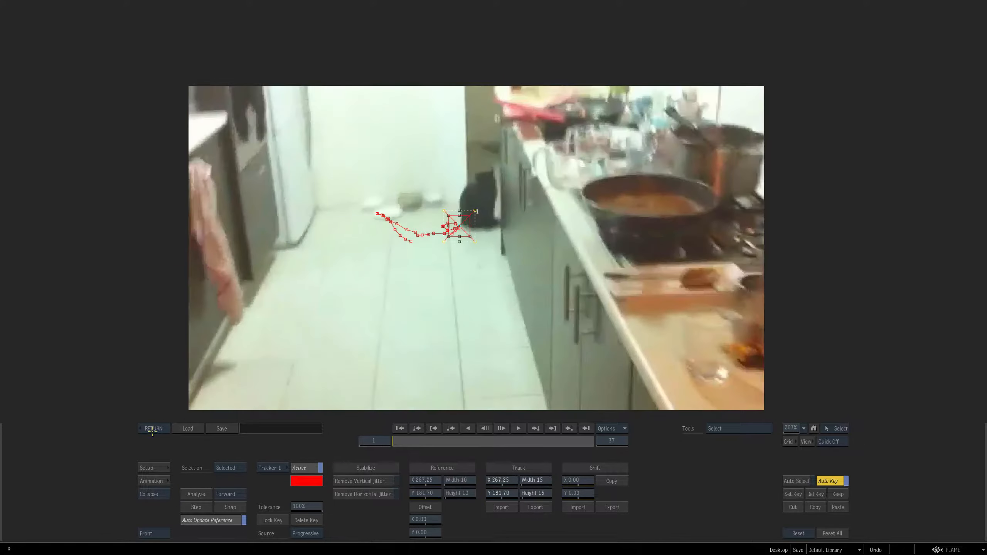
click(153, 429)
click(154, 428)
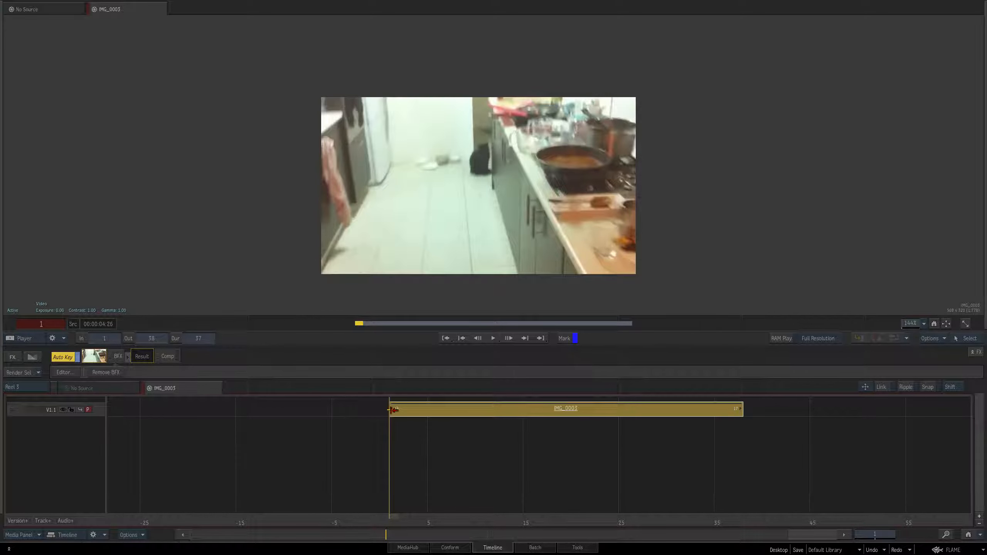
Extend the segment's head by 9 frames and scrub through the added frames in the 2D Transform of its Batch FX.
drag(394, 409, 303, 410)
drag(390, 517, 332, 518)
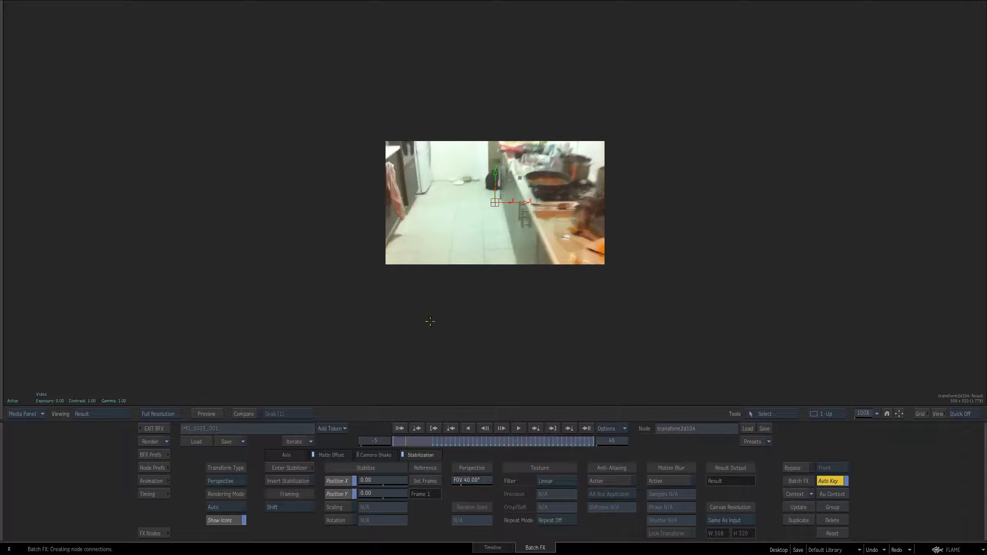
mouse_move(426, 440)
mouse_down()
mouse_move(417, 441)
mouse_move(435, 442)
mouse_move(415, 441)
mouse_move(428, 442)
mouse_move(424, 434)
mouse_move(408, 444)
mouse_up()
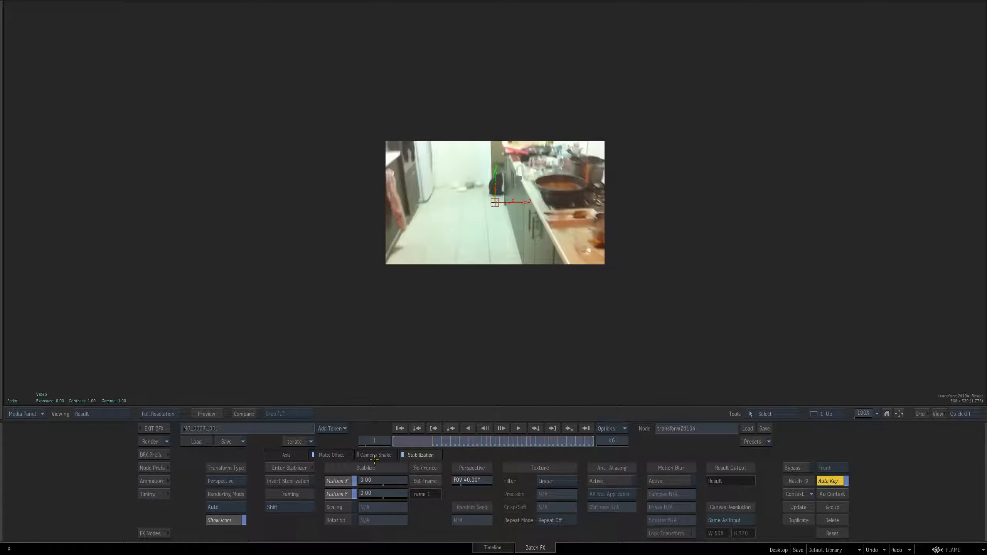
Set the time bar to Media Range and analyze Tracker 1 backward from frame 1 in the stabilizer.
click(609, 428)
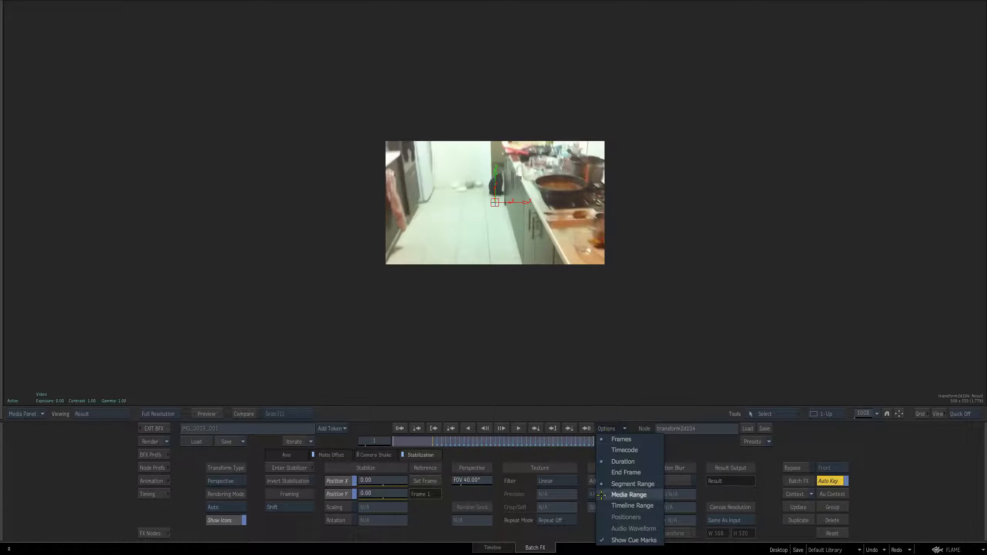
click(618, 494)
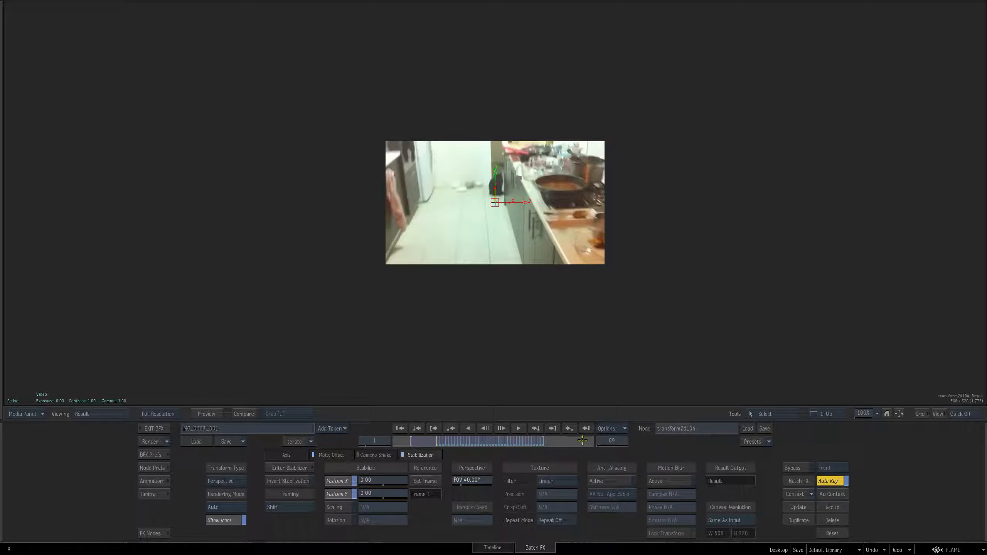
click(283, 468)
click(537, 428)
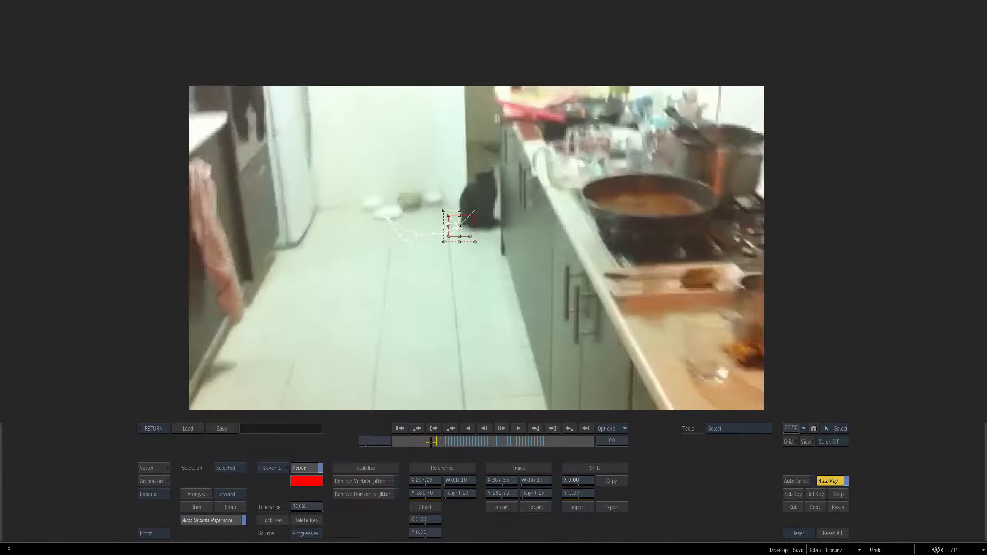
click(224, 492)
click(196, 494)
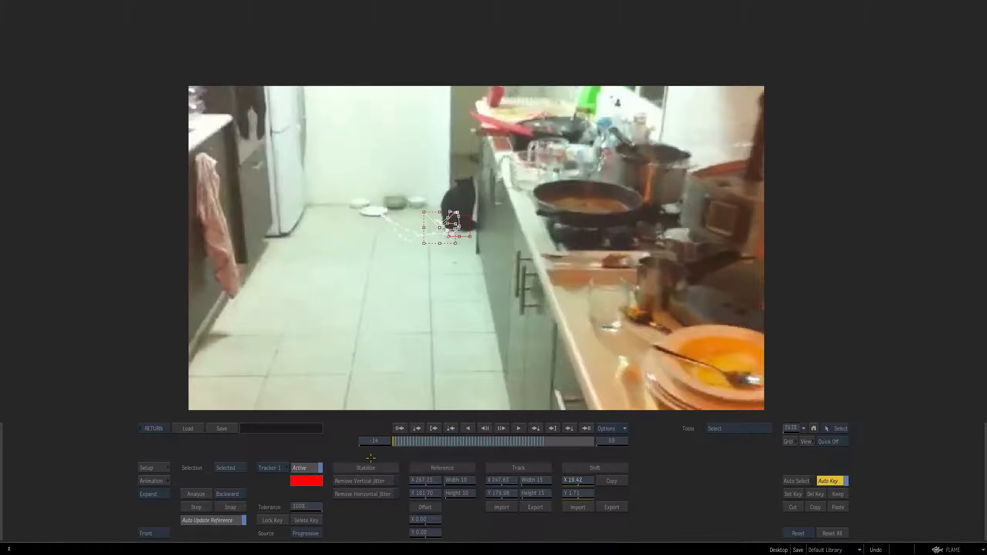
Scrub through the backward-tracked frames to check the tracker's path near the cat, and exit to the timeline.
mouse_move(400, 441)
mouse_down()
mouse_move(419, 445)
mouse_move(399, 444)
mouse_up()
drag(480, 294, 502, 287)
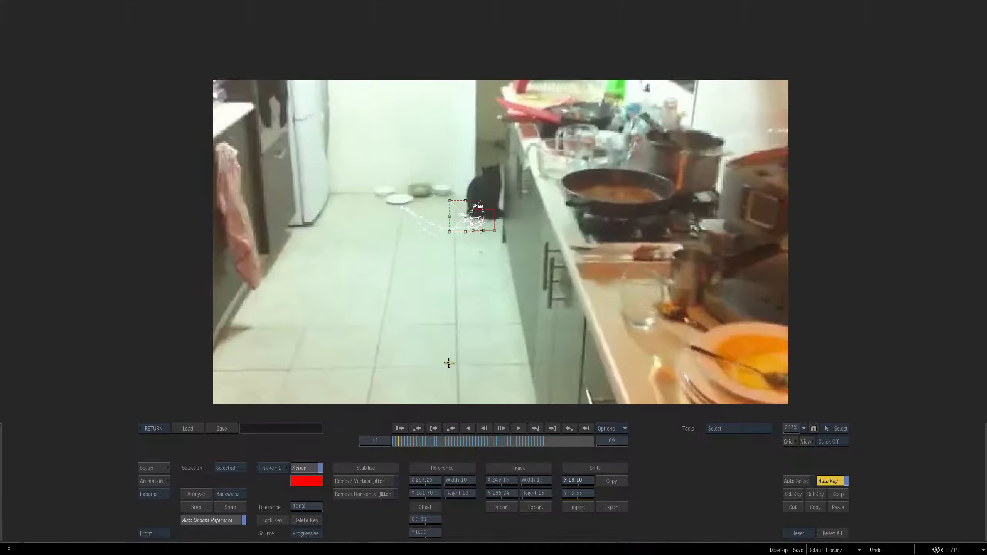
drag(438, 397, 428, 394)
drag(402, 445, 364, 424)
drag(419, 443, 454, 415)
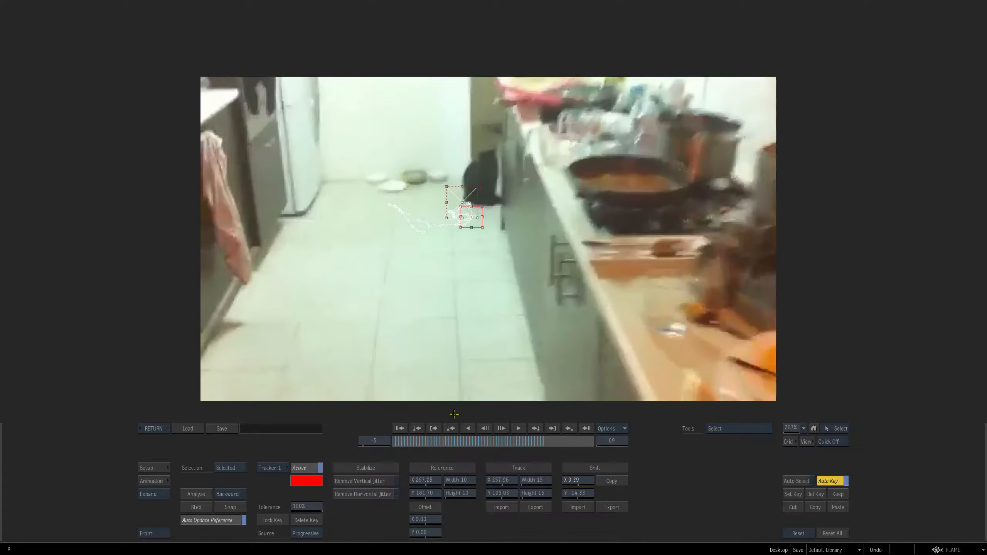
mouse_move(413, 442)
mouse_down()
mouse_move(437, 440)
mouse_move(419, 441)
mouse_up()
click(143, 425)
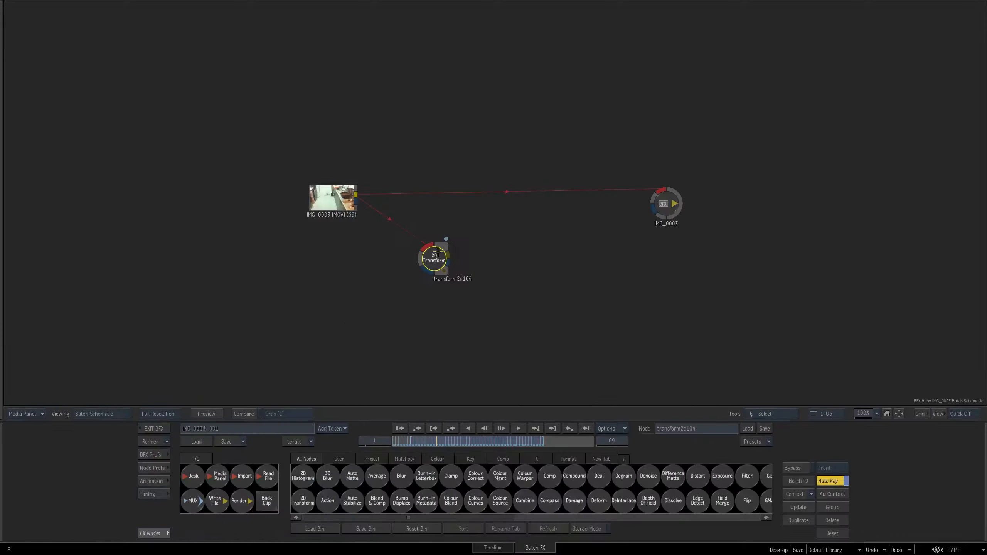
click(154, 428)
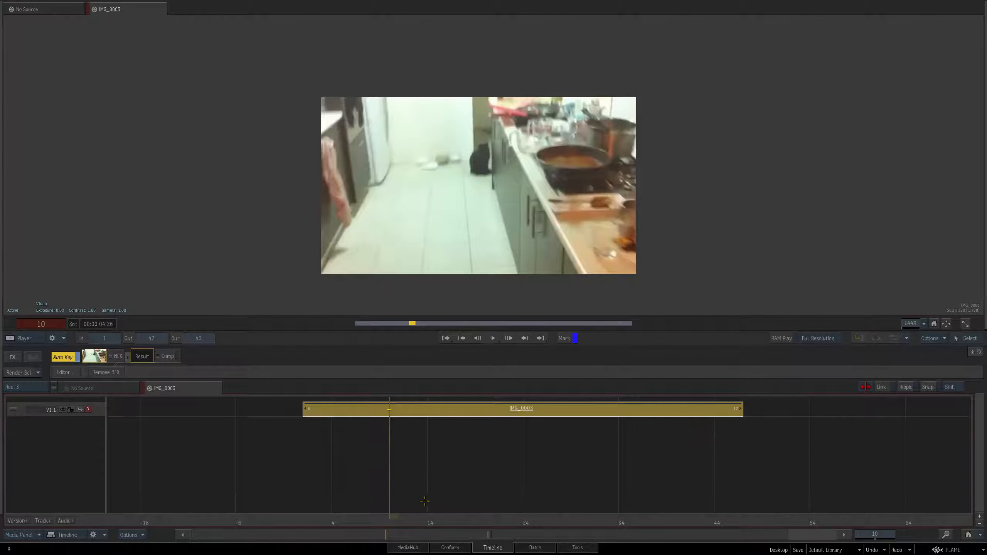
Copy the IMG_0003 segment onto a new track V1.2 above the original and remove the Batch FX from the copy.
drag(461, 483, 363, 478)
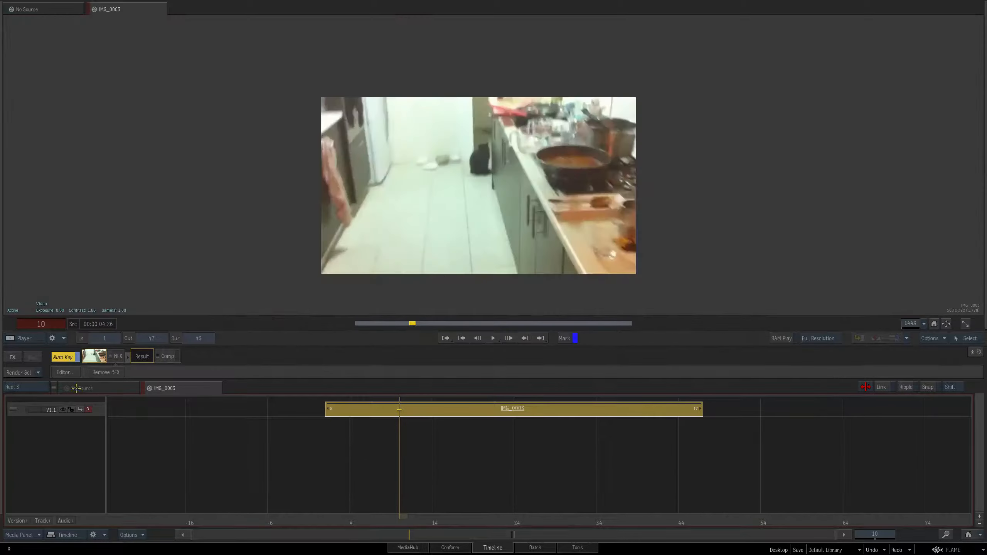
drag(372, 412, 368, 397)
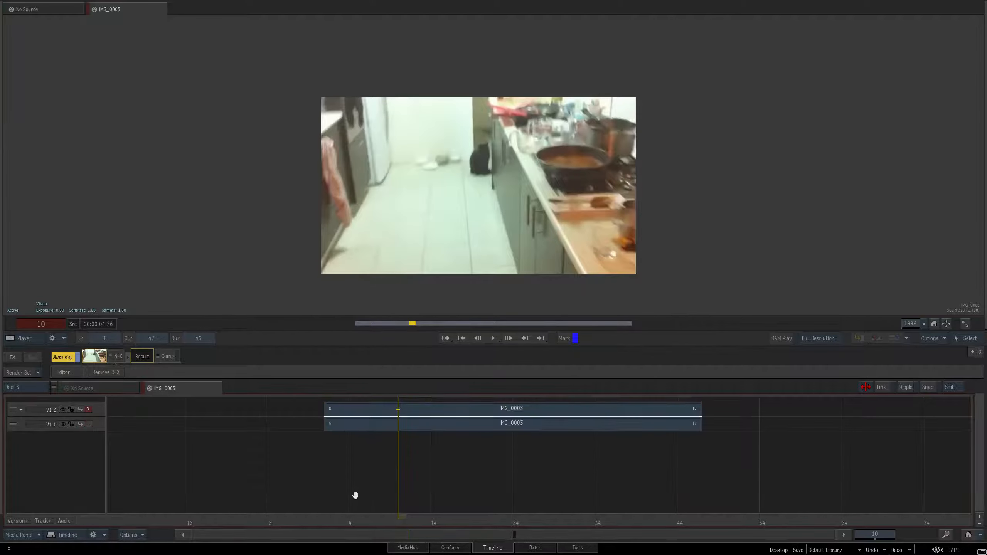
click(103, 372)
Extend the head of the V1.2 segment by 6 frames to use up its head handle.
click(380, 412)
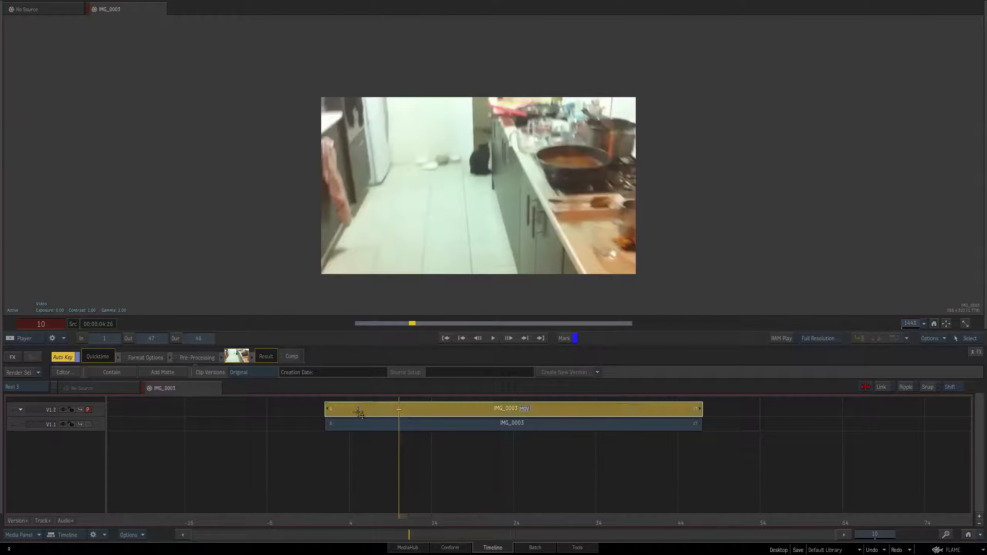
drag(333, 413, 276, 412)
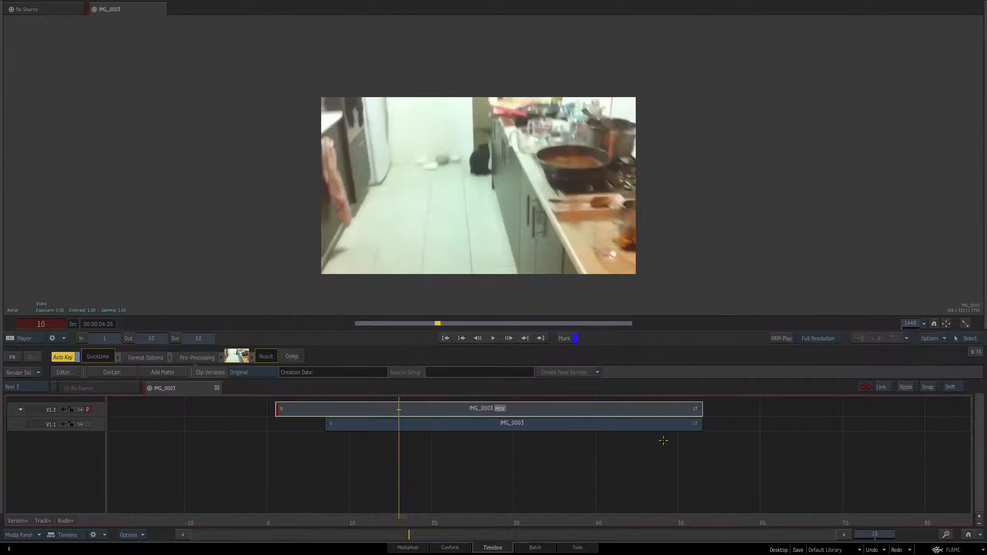
Extend the tail of the V1.2 segment to use up its full tail handle and create a Batch FX on the segment.
drag(702, 412, 843, 414)
mouse_move(560, 463)
mouse_down()
mouse_move(533, 467)
mouse_move(558, 467)
mouse_up()
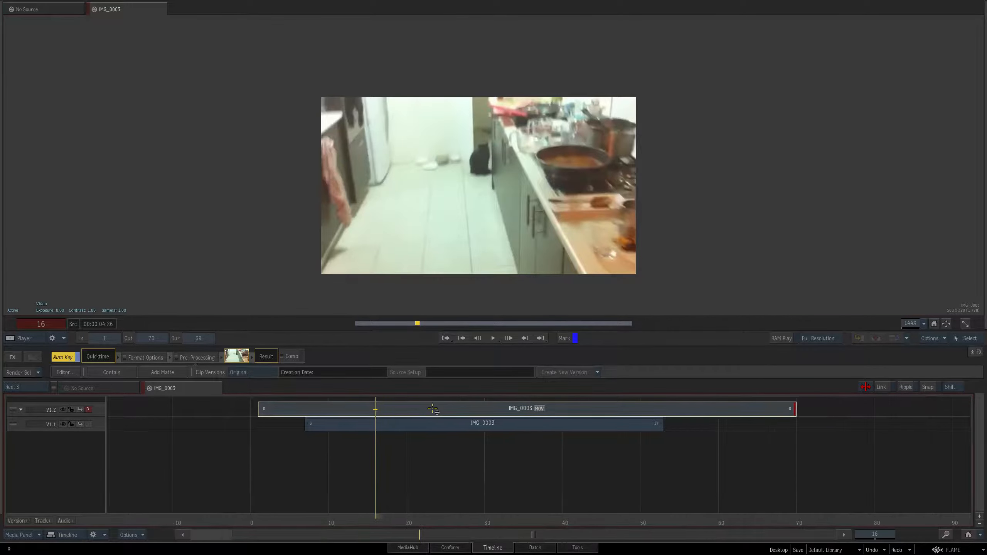
click(315, 411)
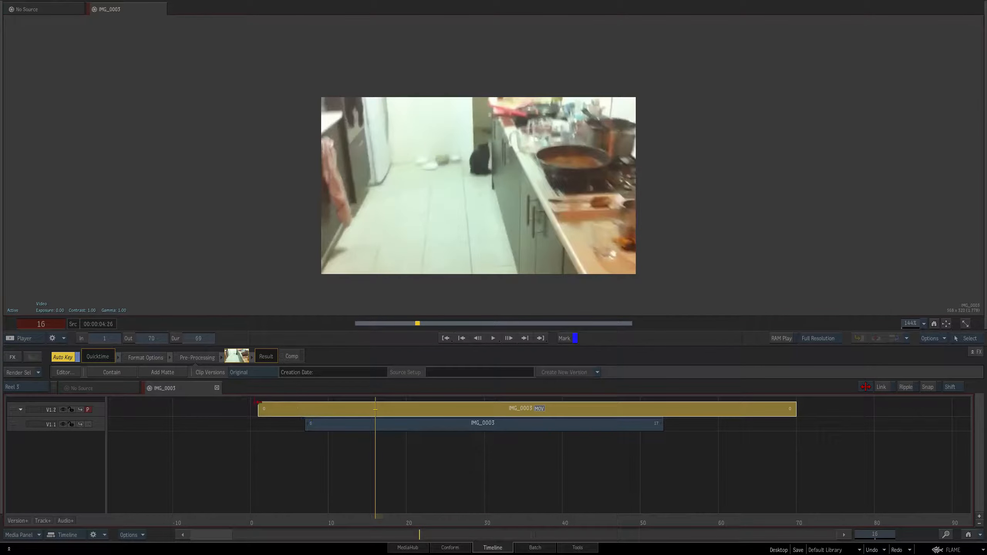
click(13, 357)
click(52, 358)
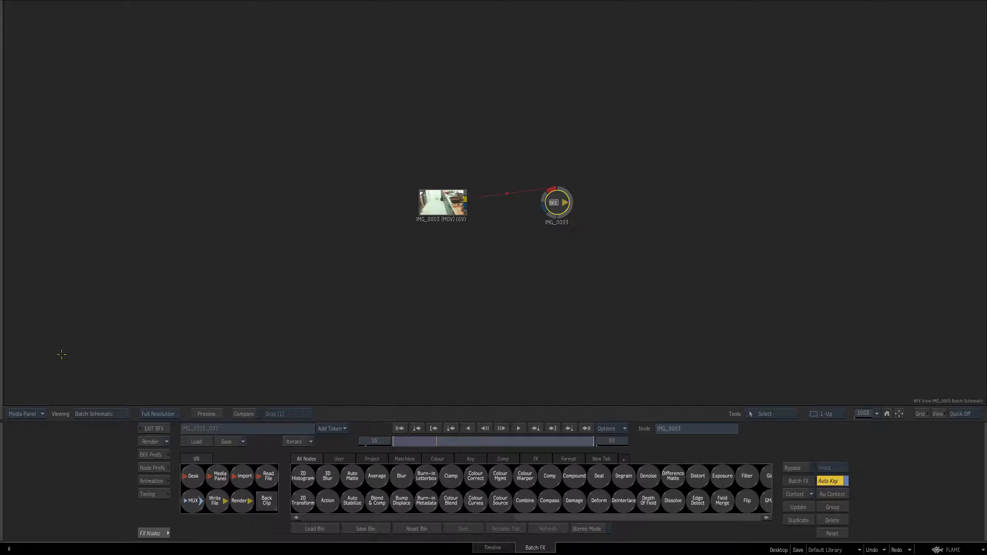
click(152, 428)
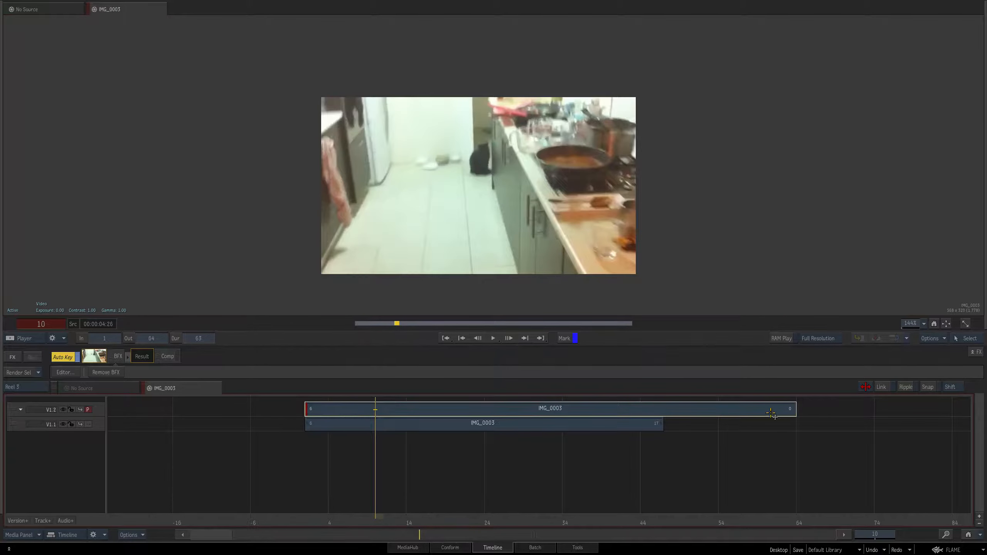
Trim both ends of the V1.2 segment back to match V1.1, and set its Batch FX time bar to Segment Range.
drag(787, 410, 646, 410)
double_click(341, 408)
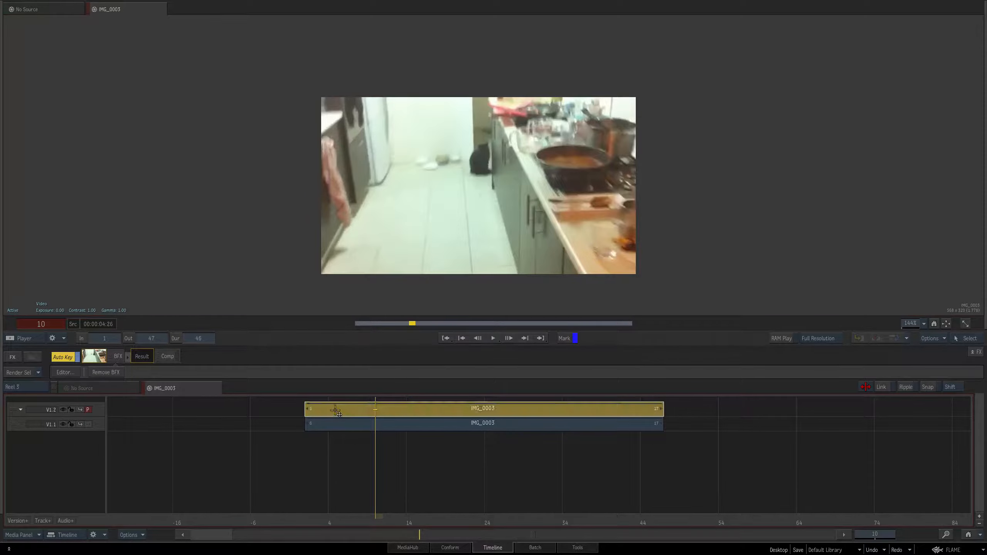
click(615, 427)
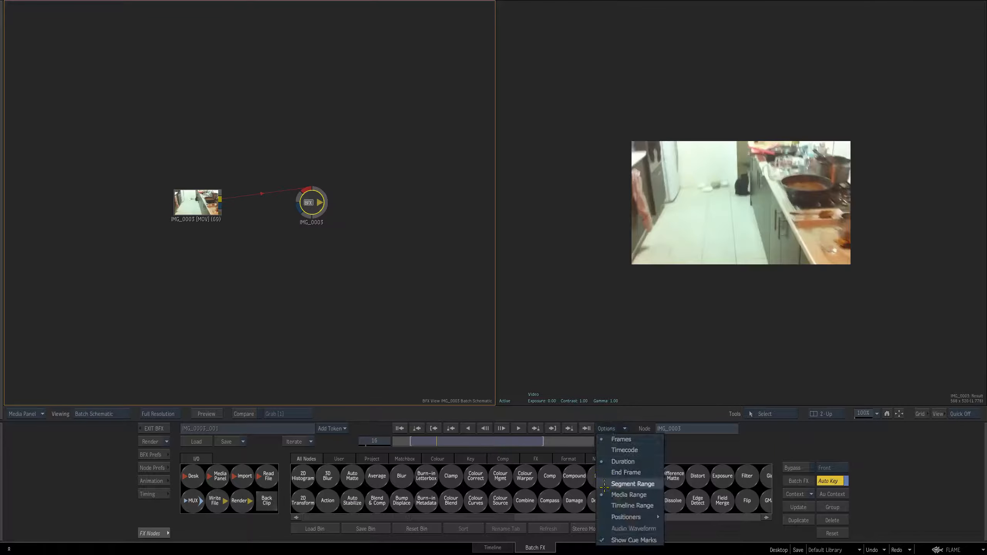
click(631, 484)
drag(417, 441, 375, 451)
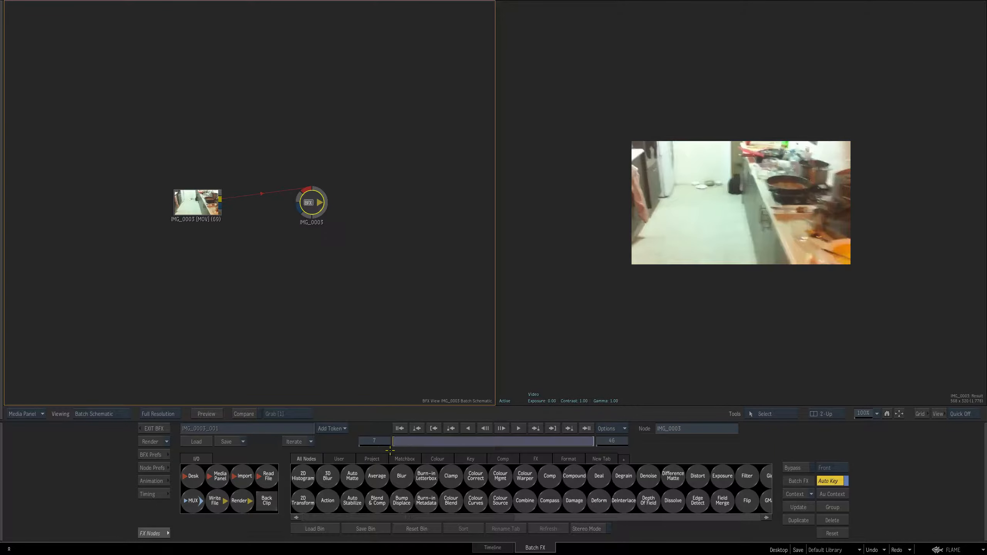
click(150, 428)
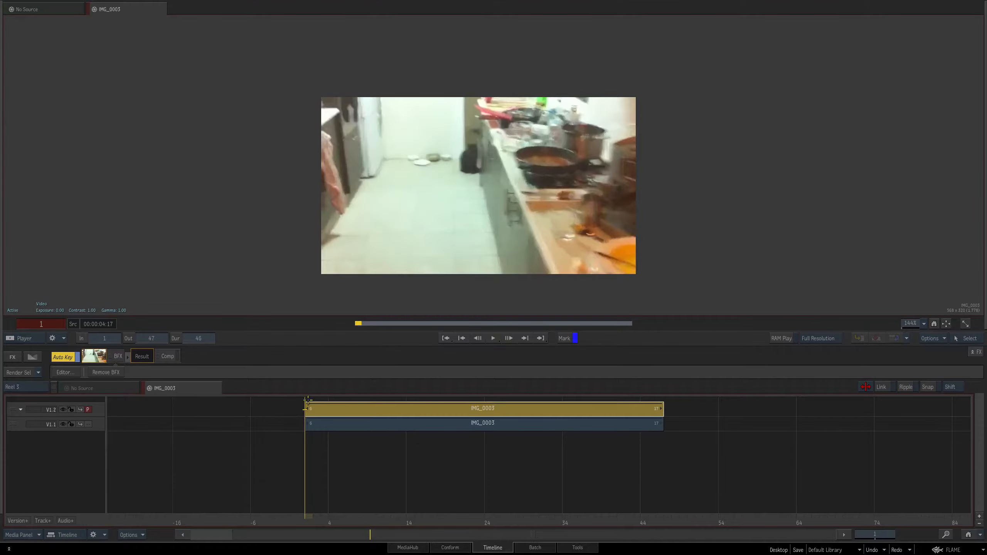
Reopen the V1.2 Batch FX and add a 2D Transform node fed by the IMG_0003 clip.
double_click(343, 409)
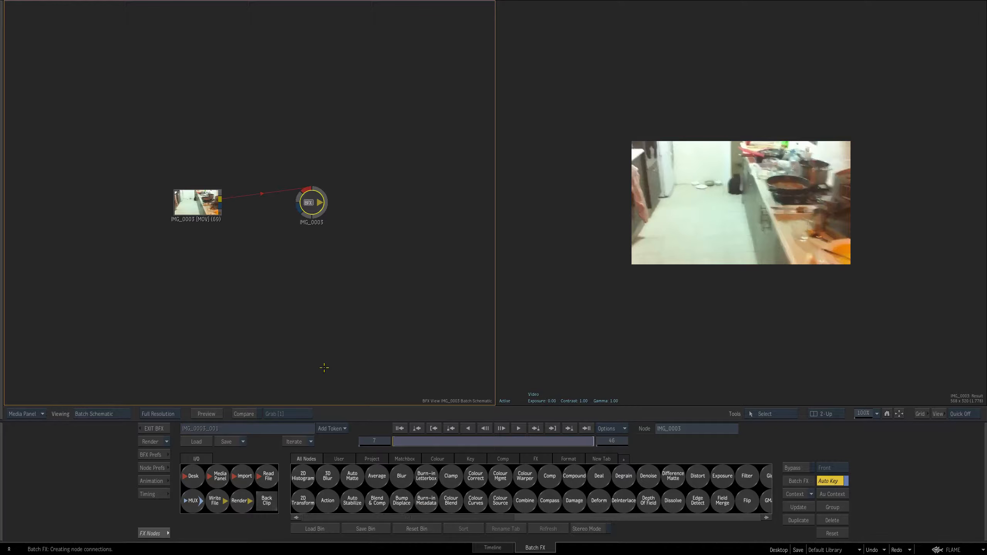
drag(185, 204, 150, 202)
drag(303, 501, 252, 250)
Enter the 2D Transform's stabilizer and place Tracker 1 at the cat's edge near the floor.
click(402, 455)
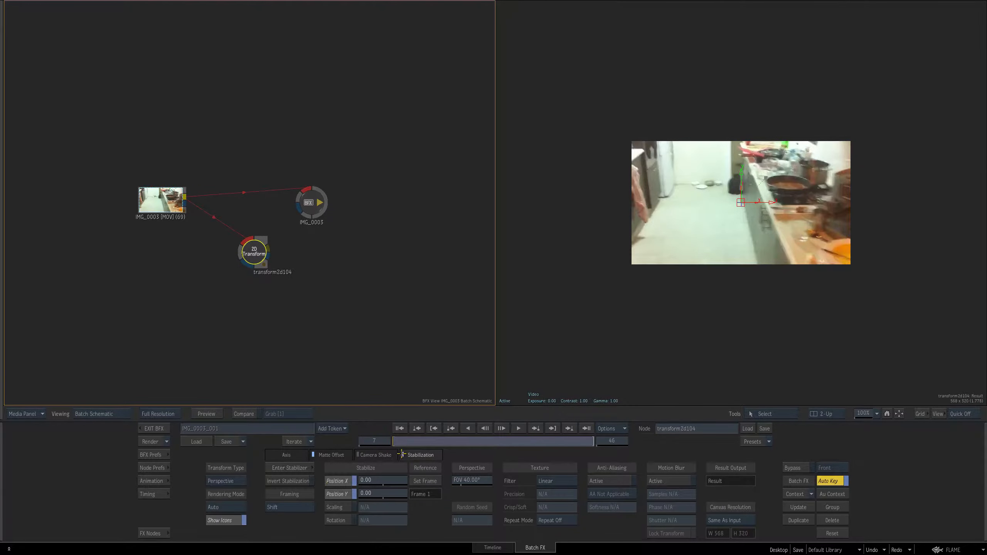
click(290, 469)
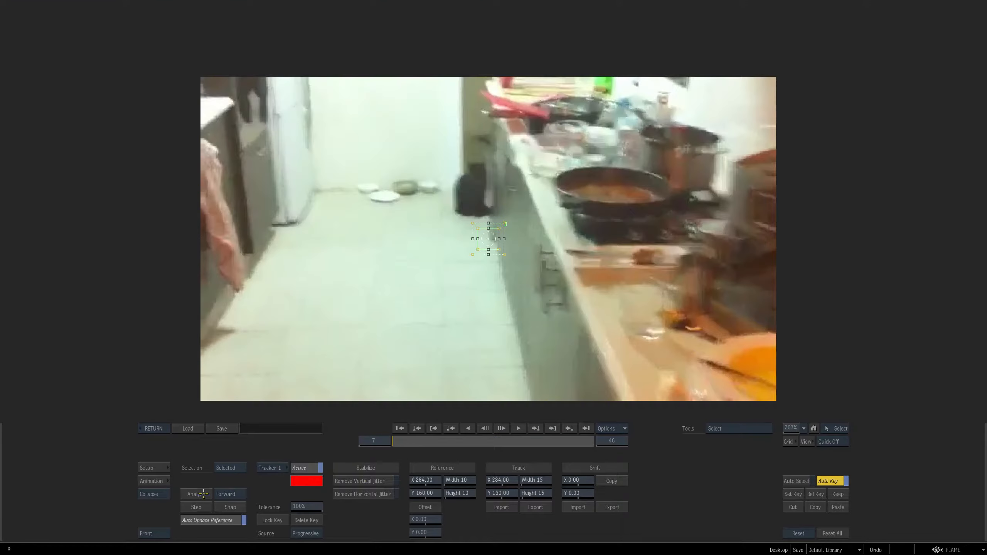
drag(489, 239, 452, 214)
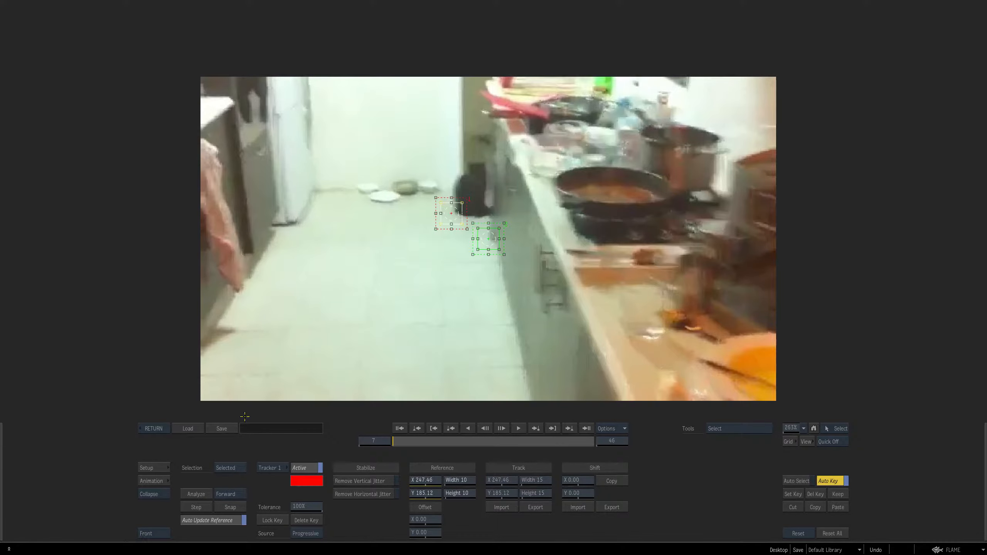
Deactivate Tracker 2, analyze Tracker 1 forward over the segment, and return to the Batch FX schematic.
click(268, 468)
click(268, 480)
click(300, 468)
click(196, 494)
click(154, 428)
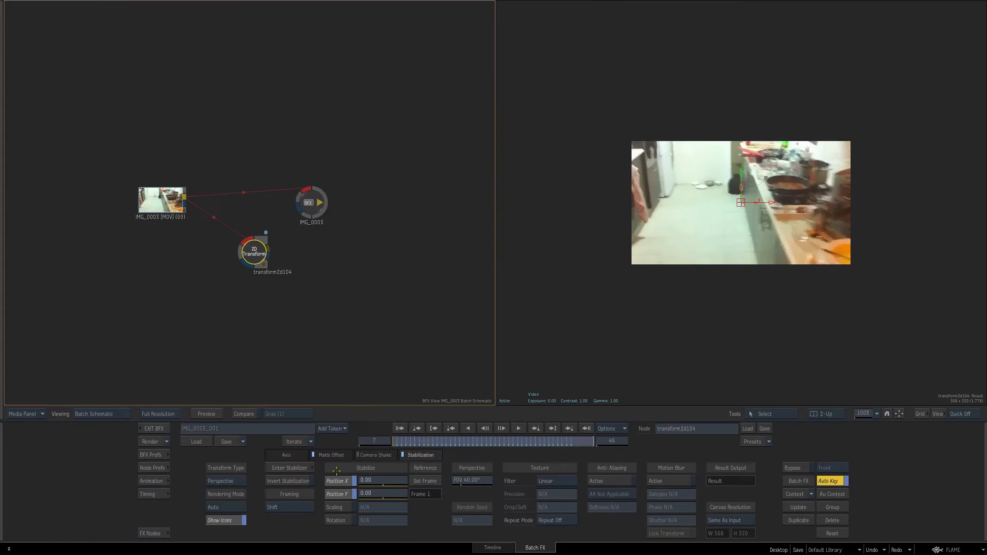
Set the time bar to Media Range and analyze Tracker 1 backward from frame 7 in the stabilizer.
click(608, 428)
click(603, 495)
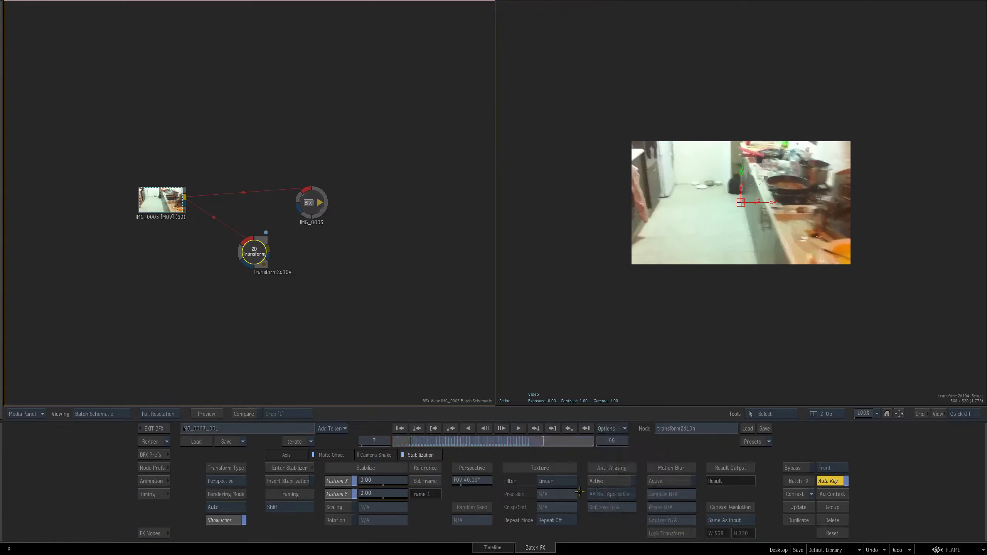
mouse_move(407, 442)
mouse_down()
mouse_move(392, 440)
mouse_move(409, 436)
mouse_up()
click(288, 469)
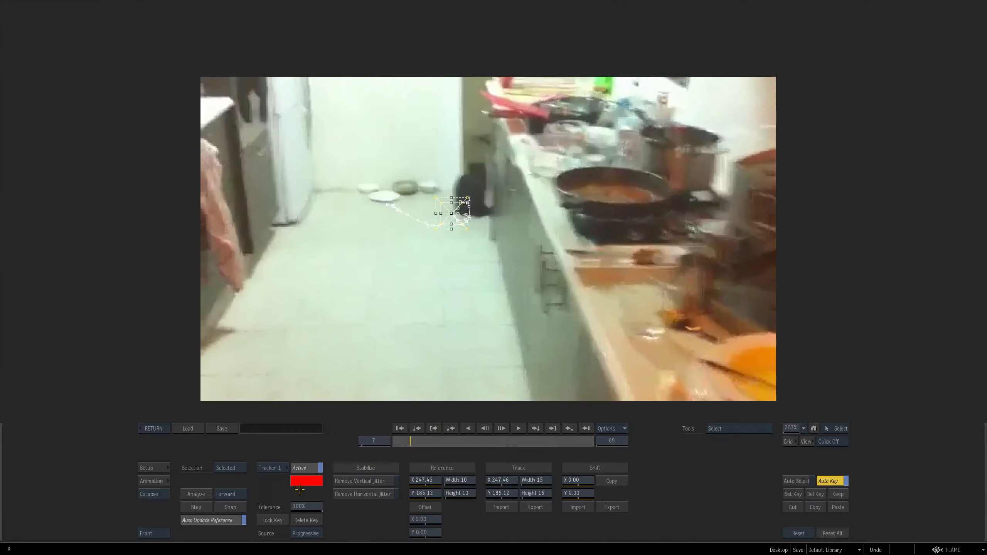
click(224, 492)
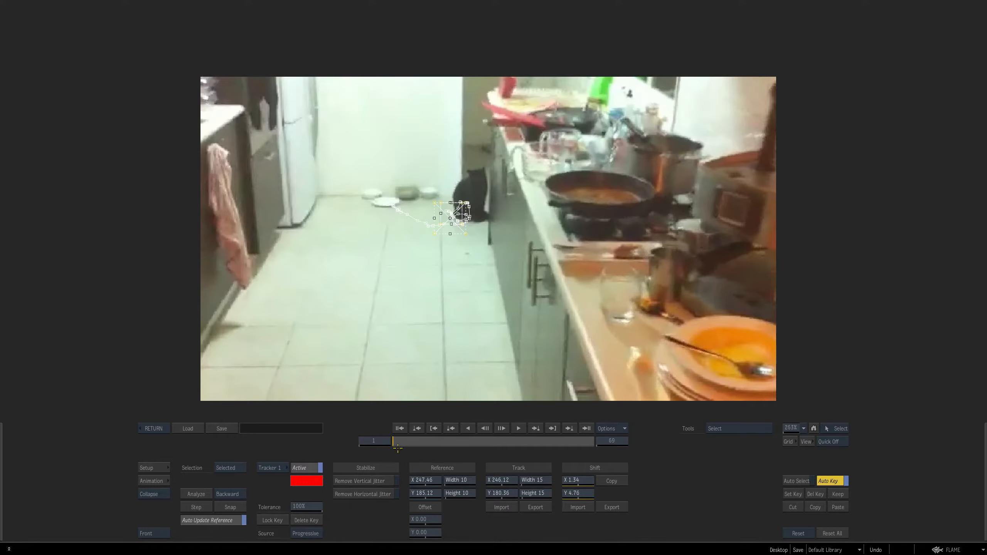
Scrub through the first frames to check Tracker 1's shift keyframes and its path near the cat.
click(567, 478)
drag(392, 442, 415, 428)
drag(427, 444, 390, 439)
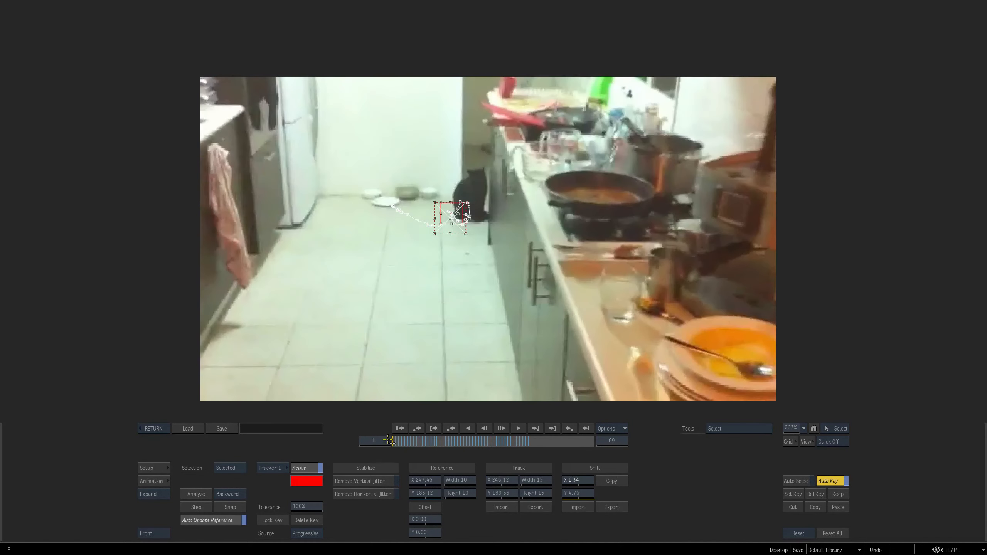